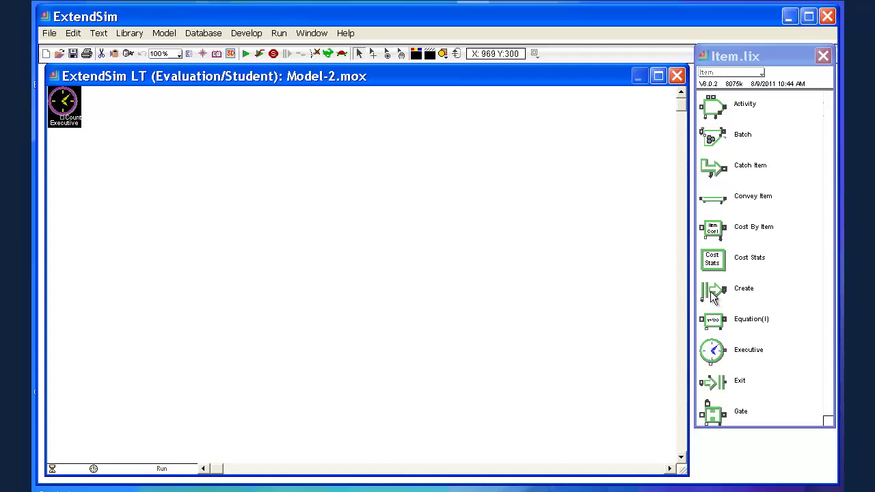
Step: Place a Create block at the model's top-left and open its settings showing exponential, mean 1
drag(710, 296, 144, 254)
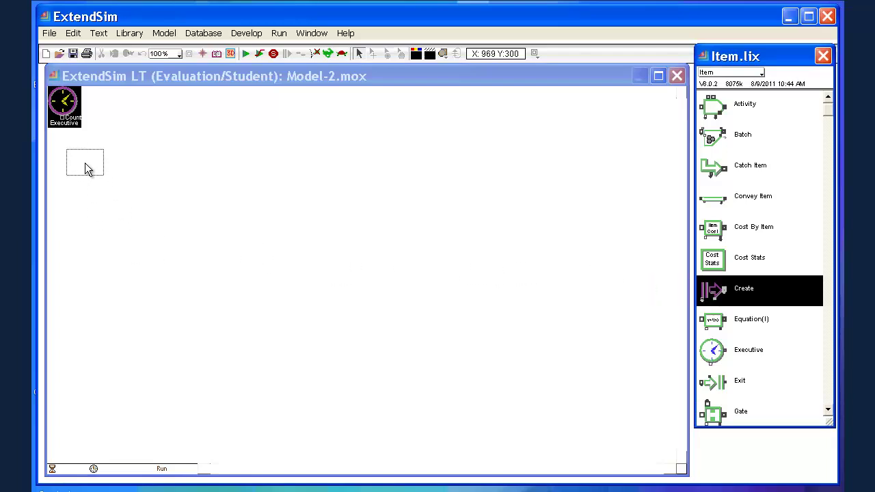
drag(86, 169, 86, 170)
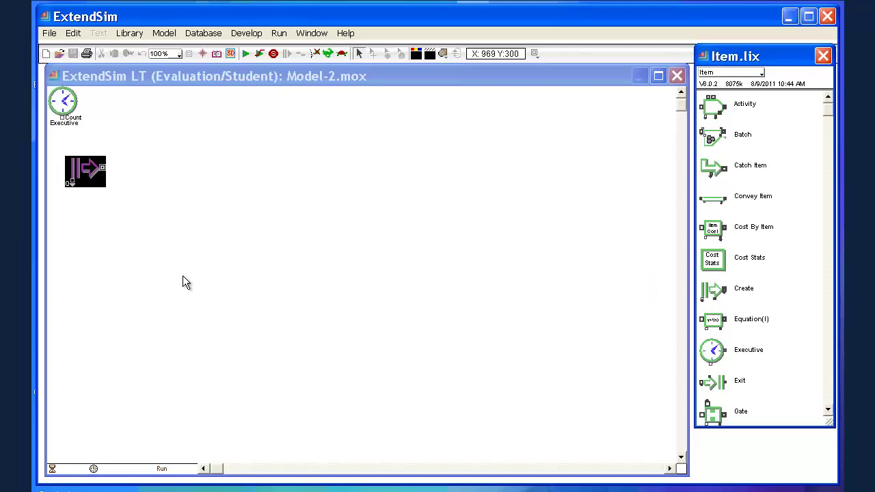
double_click(82, 174)
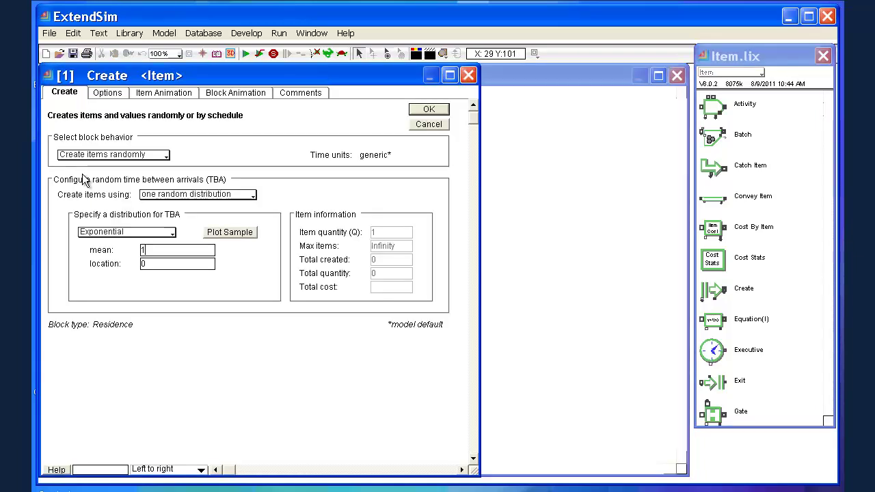
drag(192, 73, 348, 76)
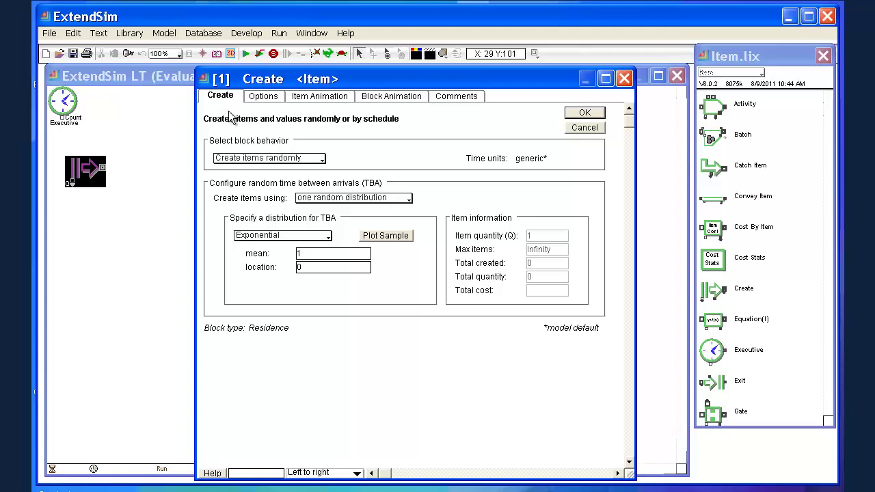
click(323, 160)
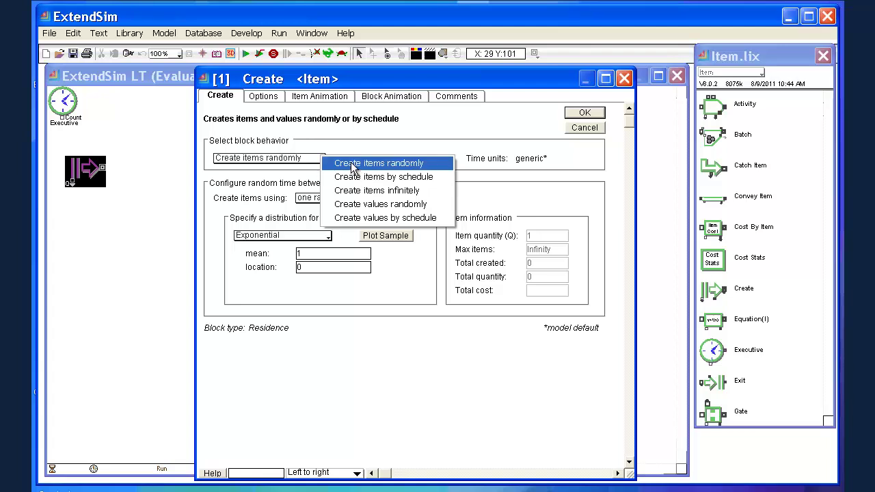
click(352, 166)
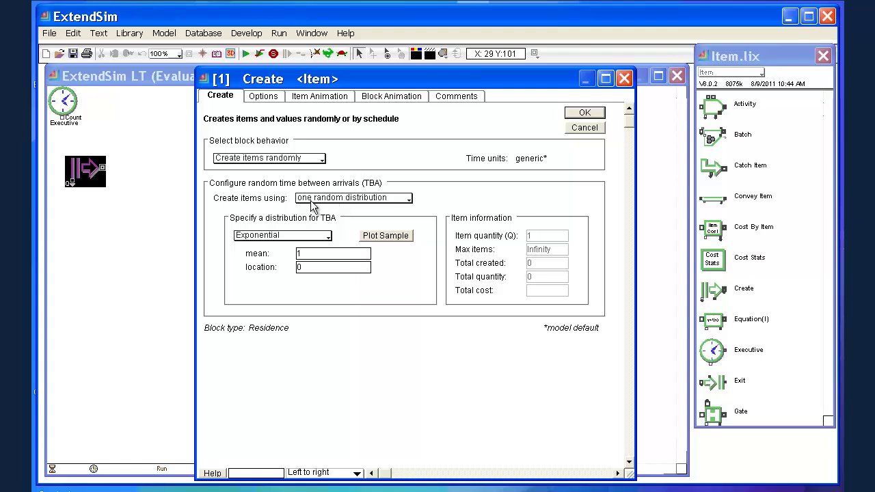
click(409, 199)
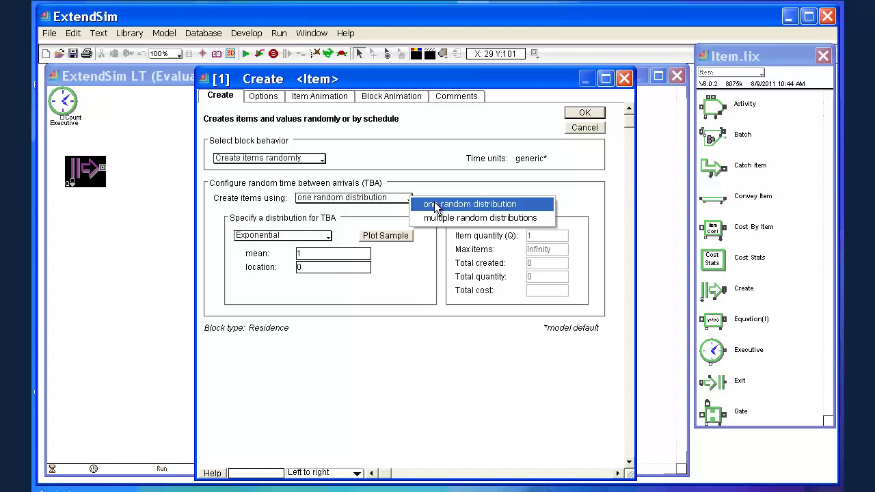
click(436, 205)
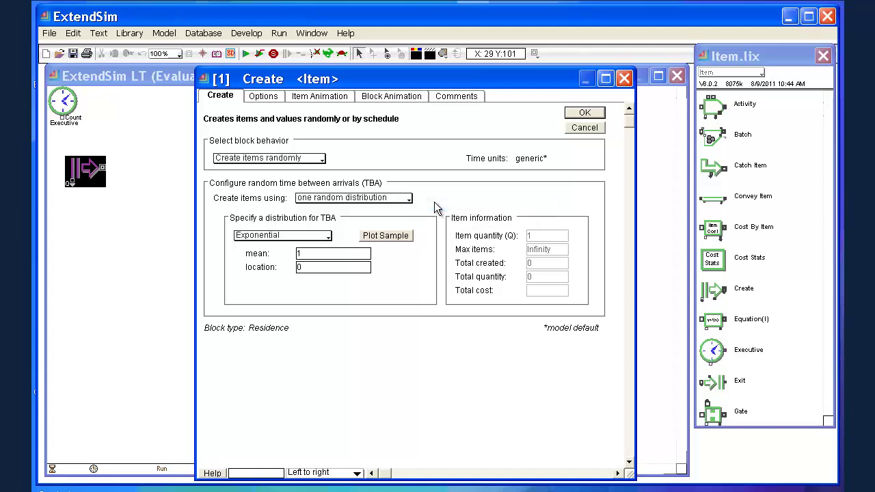
Step: Keep Exponential interarrivals, set the mean to 10, and label the Create block Walk-Ins
click(327, 237)
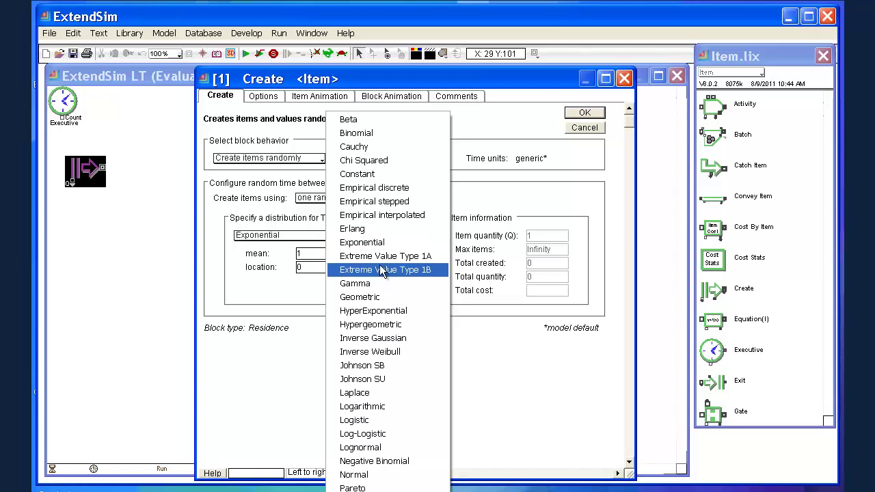
click(371, 243)
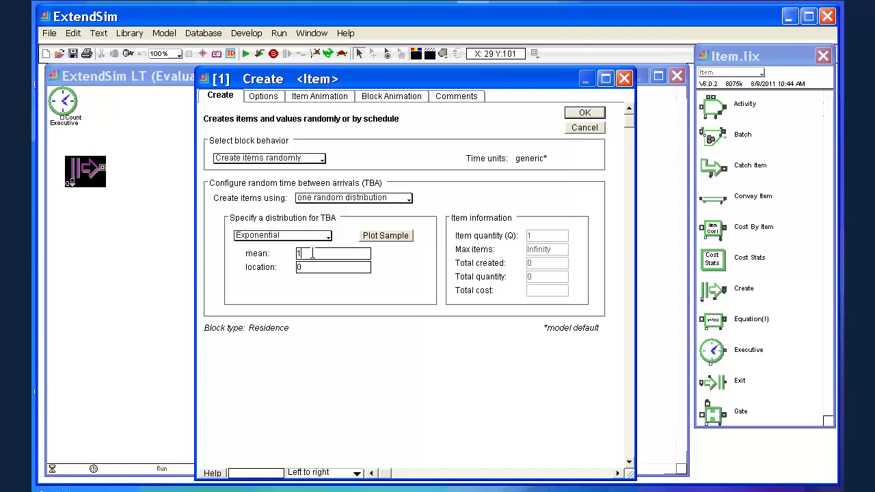
text(0)
text(Wal)
text(k-Ins)
click(586, 114)
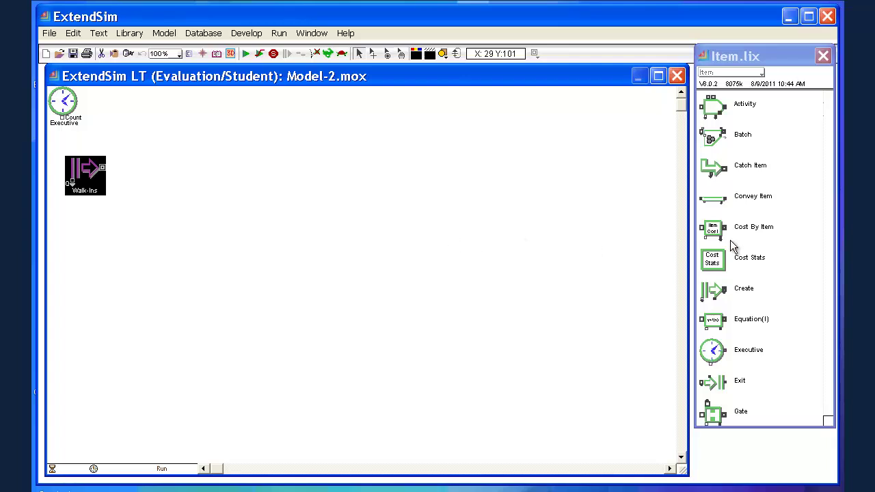
Step: Place a Queue block from Item.lix just right of Walk-Ins, aligned with it
click(801, 245)
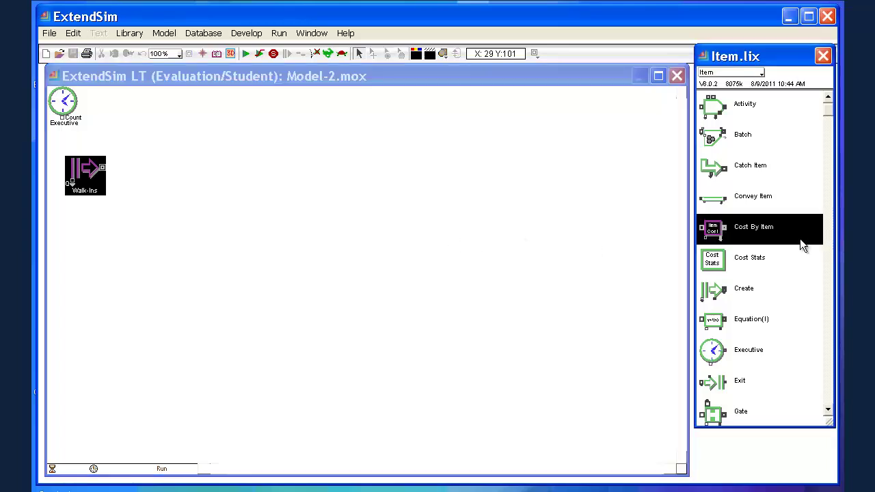
click(826, 295)
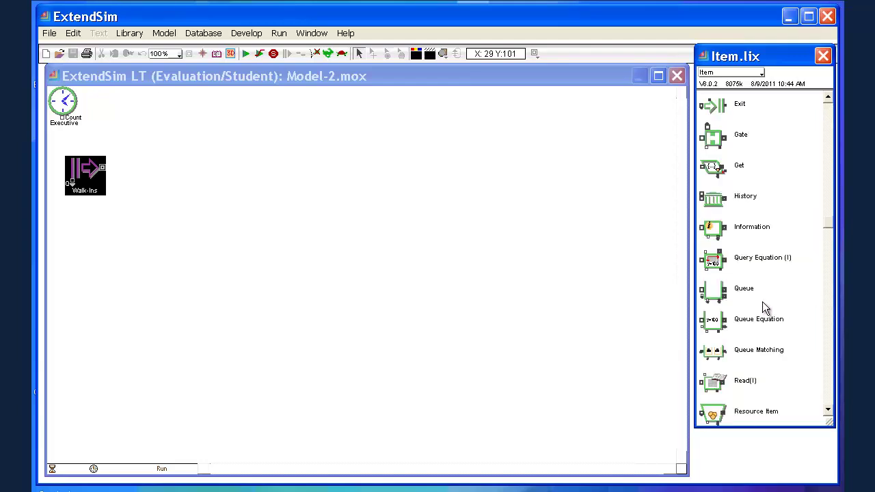
click(717, 295)
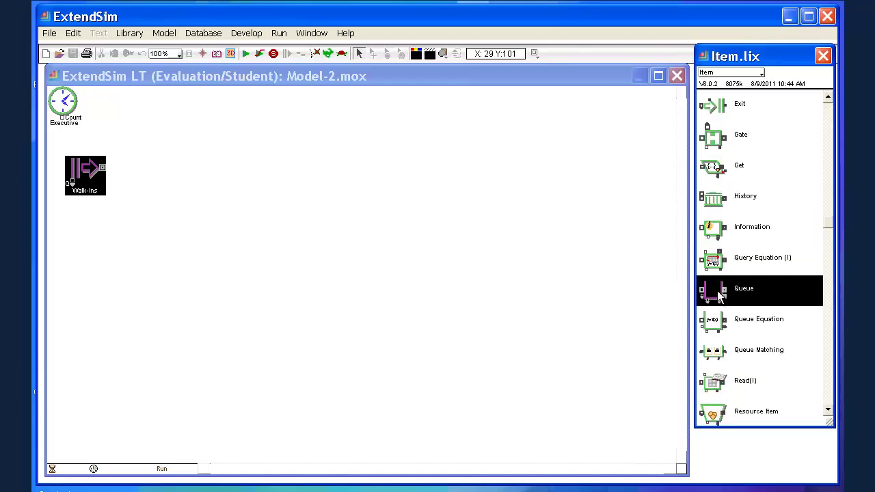
drag(718, 296, 343, 223)
drag(145, 176, 145, 176)
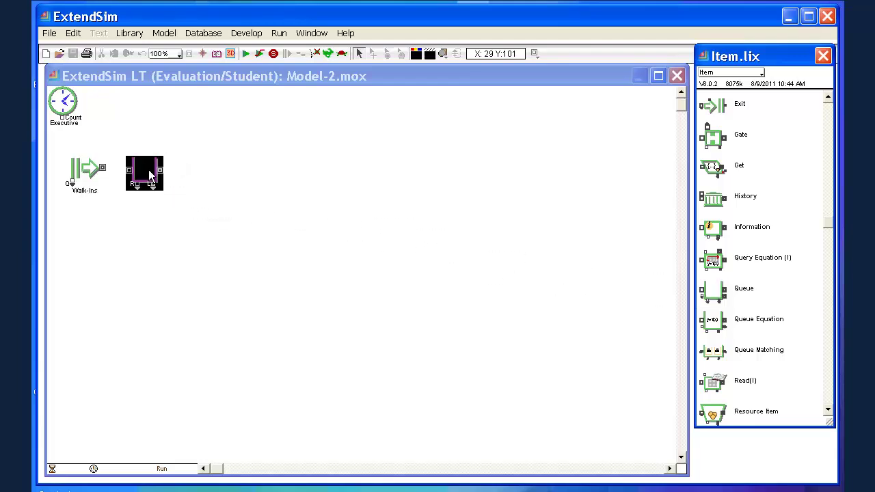
click(151, 175)
drag(151, 175, 151, 172)
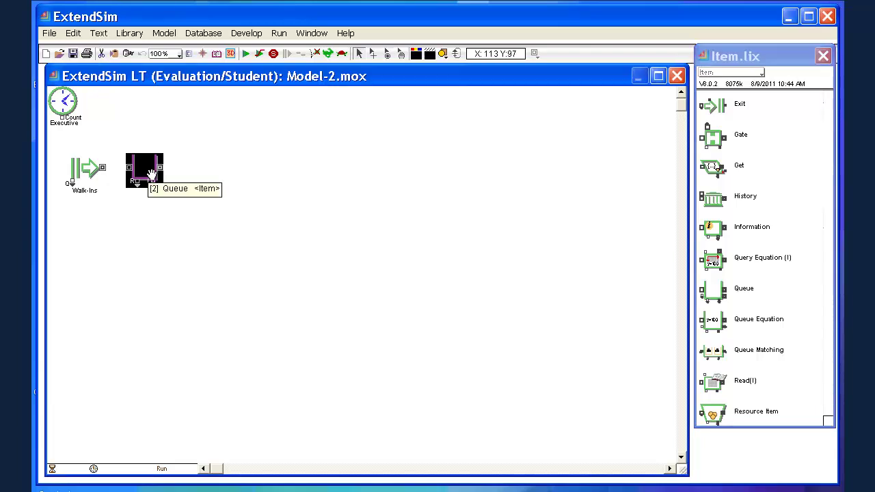
Step: Open the Queue block's settings and keep Sorted queue as its behavior
double_click(150, 174)
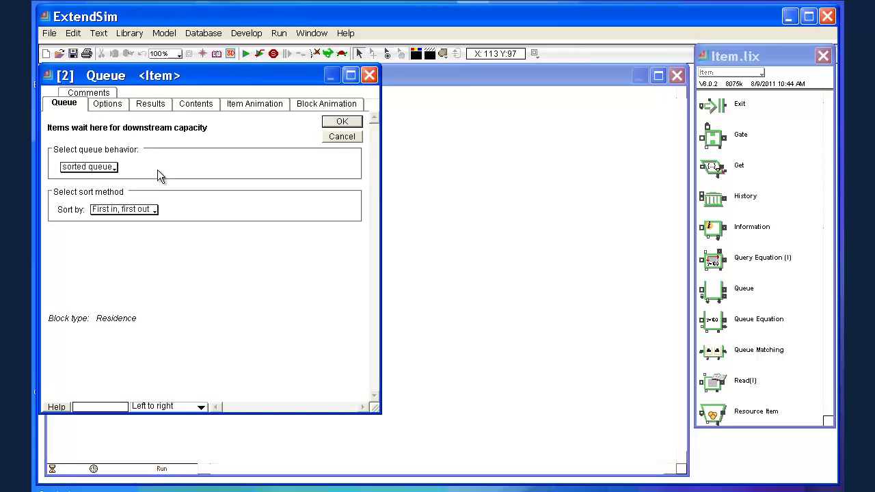
drag(170, 75, 417, 114)
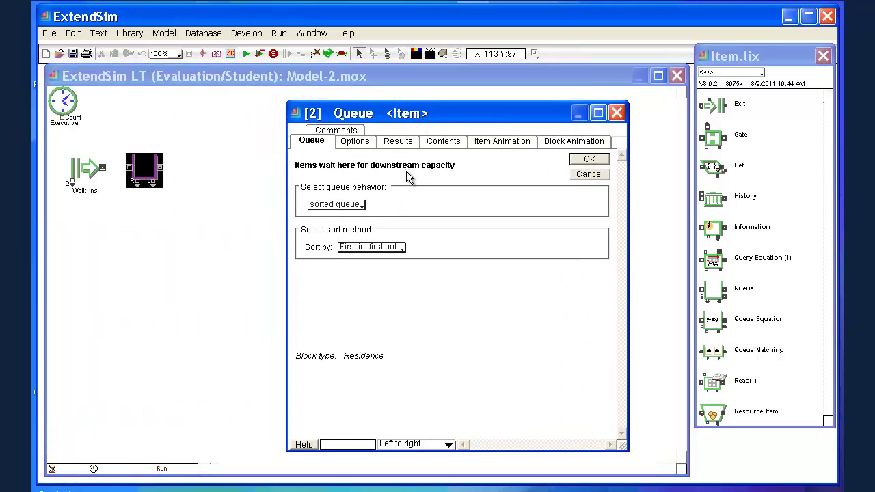
click(364, 210)
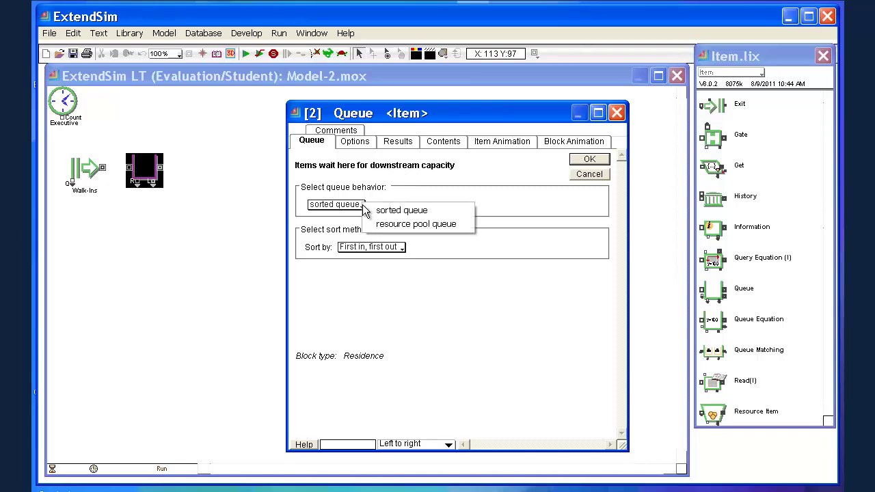
click(401, 213)
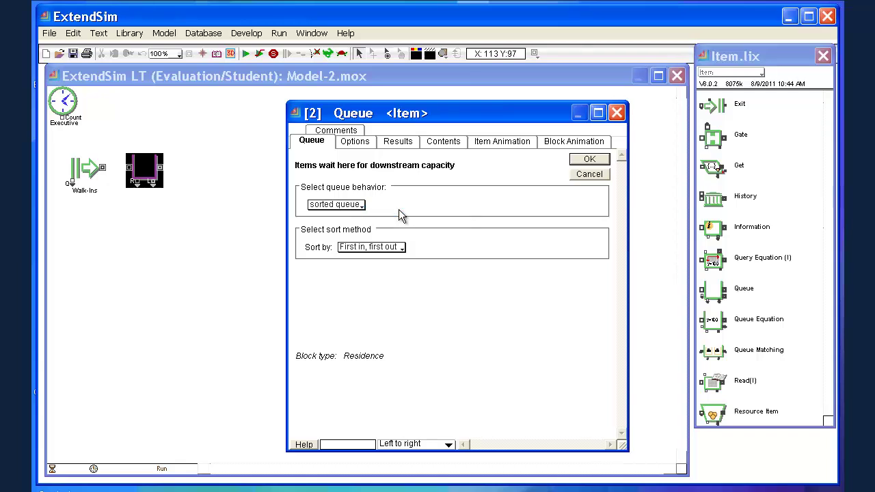
Step: Keep first in, first out sort order and view the queue's Results tab
click(400, 250)
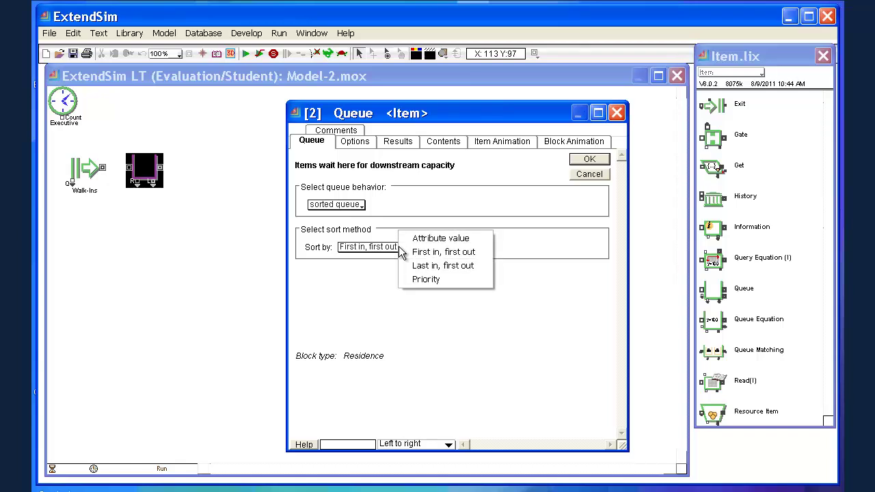
click(443, 251)
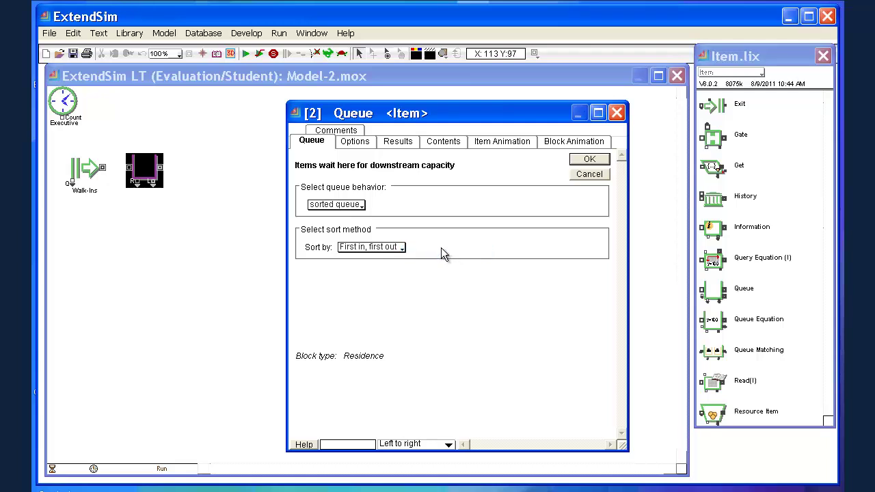
click(400, 147)
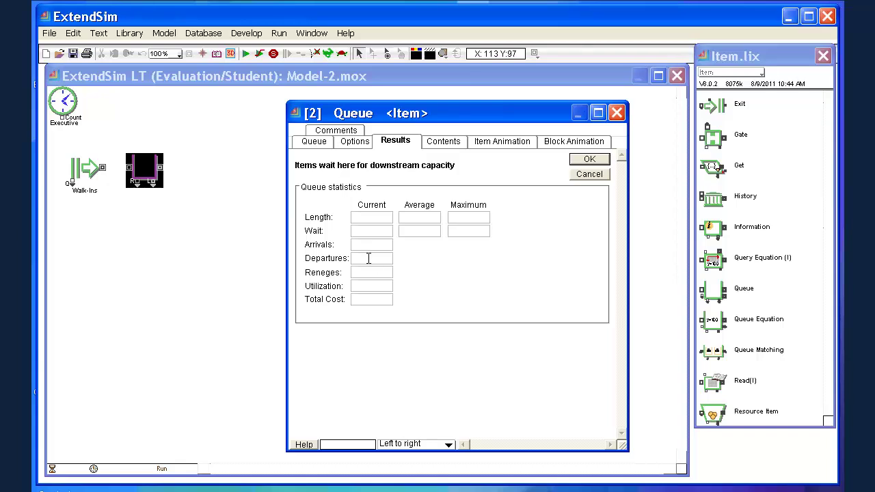
Step: Label the queue block 'Waiting Line' and close its settings
click(333, 445)
text(Waiting Line)
click(590, 160)
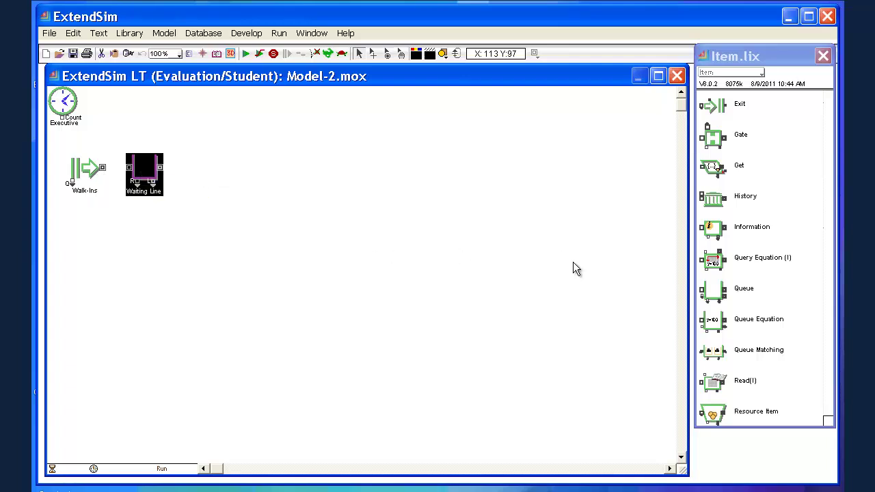
Step: Place an Activity block from Item.lix right of Waiting Line, aligned with the other blocks
click(831, 97)
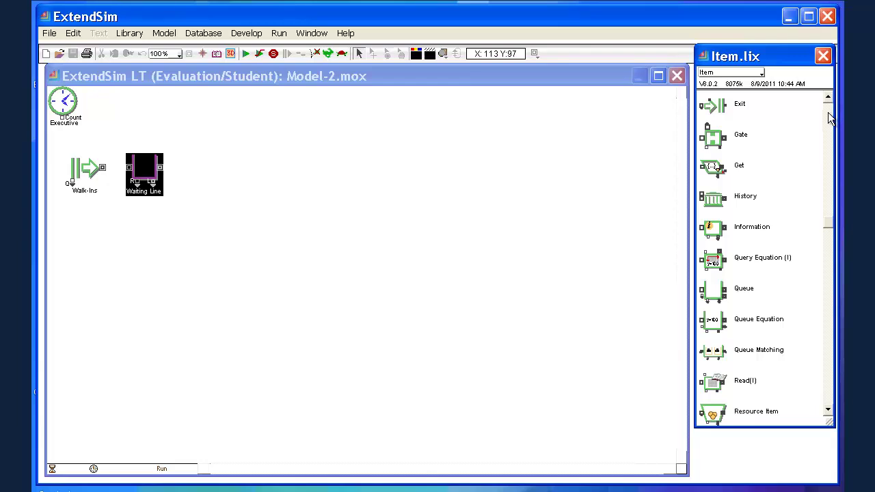
click(828, 118)
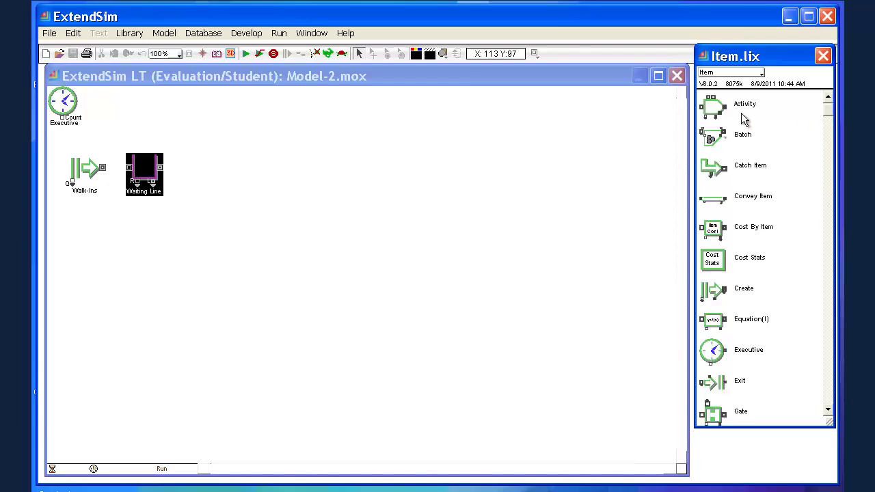
click(714, 113)
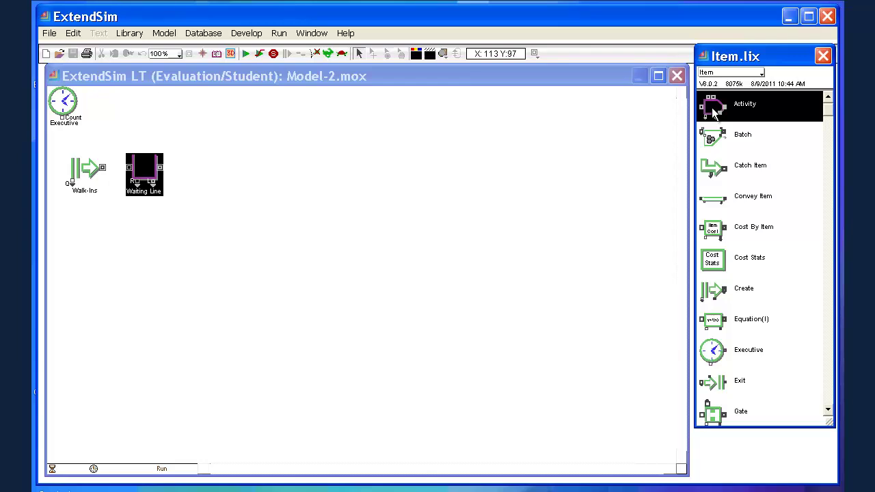
drag(715, 113, 376, 188)
drag(206, 173, 206, 173)
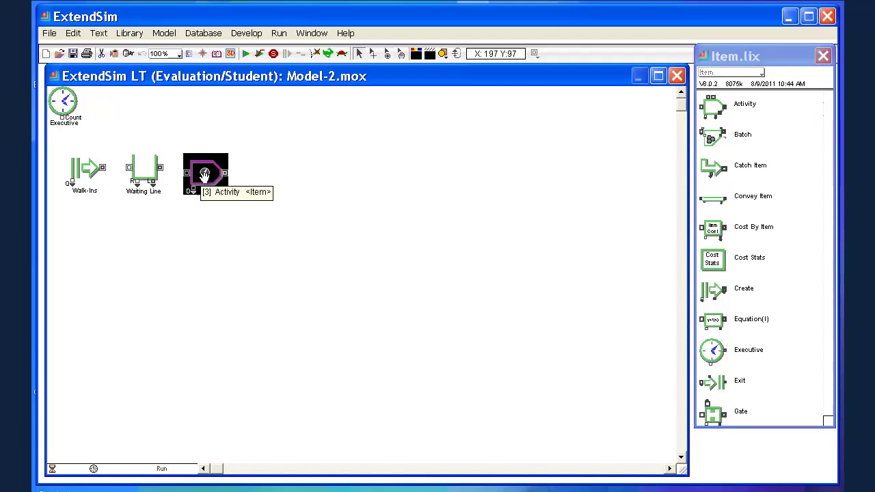
drag(205, 178, 205, 177)
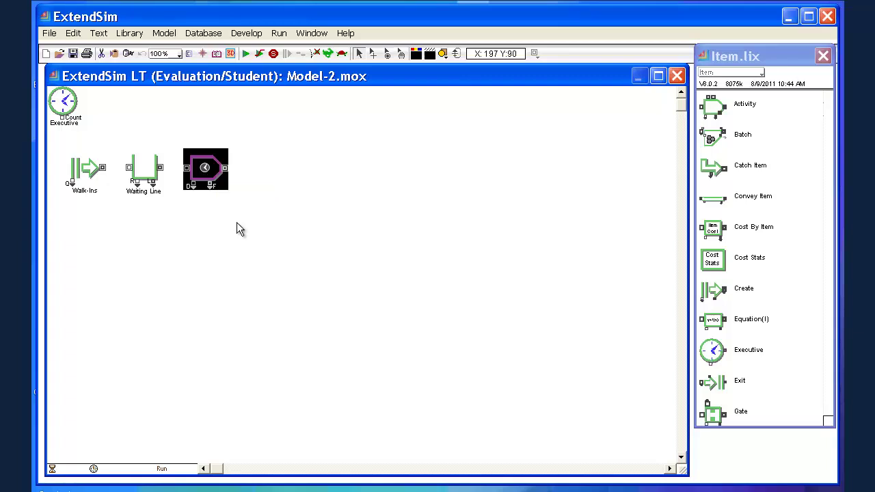
Step: Make the Activity block's delay come from an Exponential distribution with mean 8
double_click(207, 176)
drag(218, 78, 450, 98)
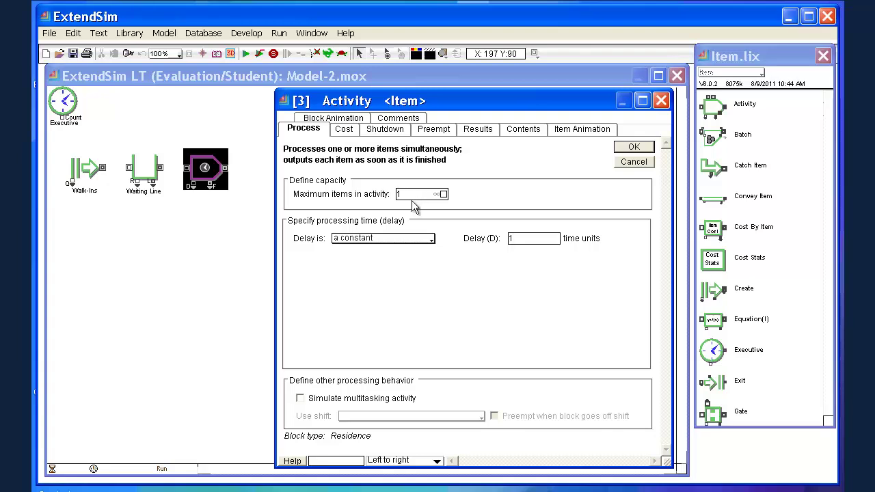
click(431, 241)
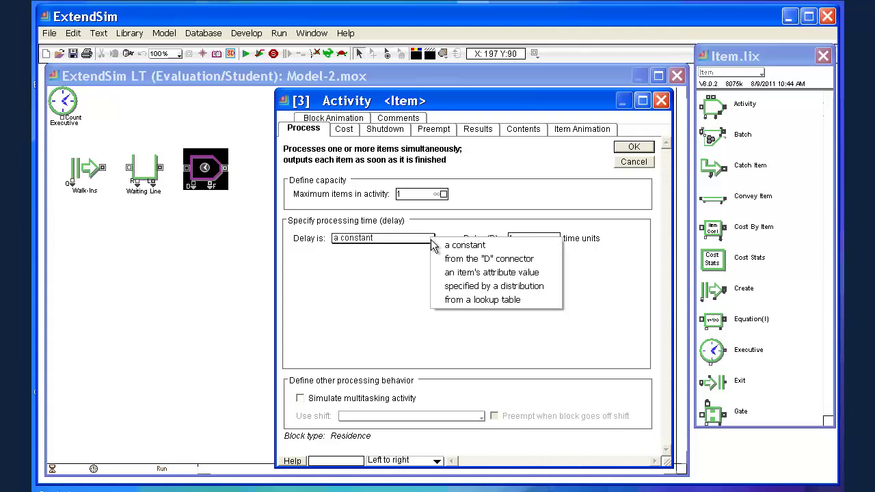
click(477, 287)
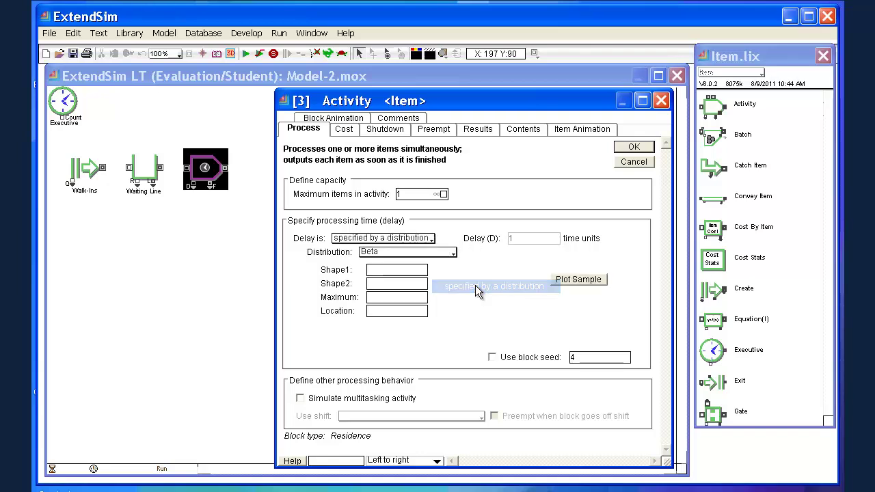
click(453, 254)
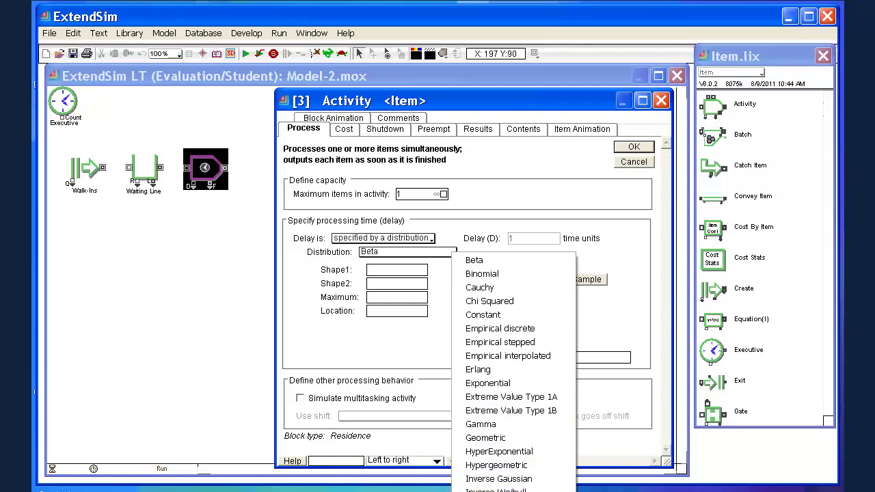
click(507, 387)
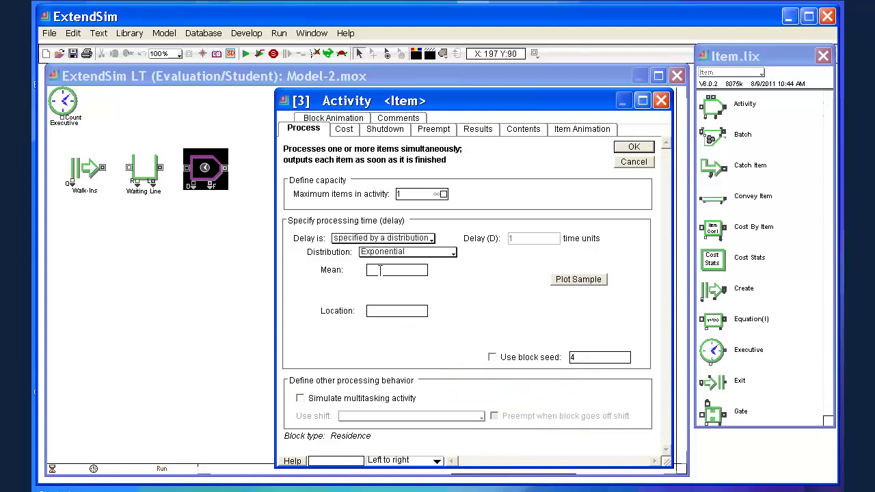
text(8)
Step: Label the Activity block Worker and close its settings
click(317, 460)
text(Worker)
click(633, 148)
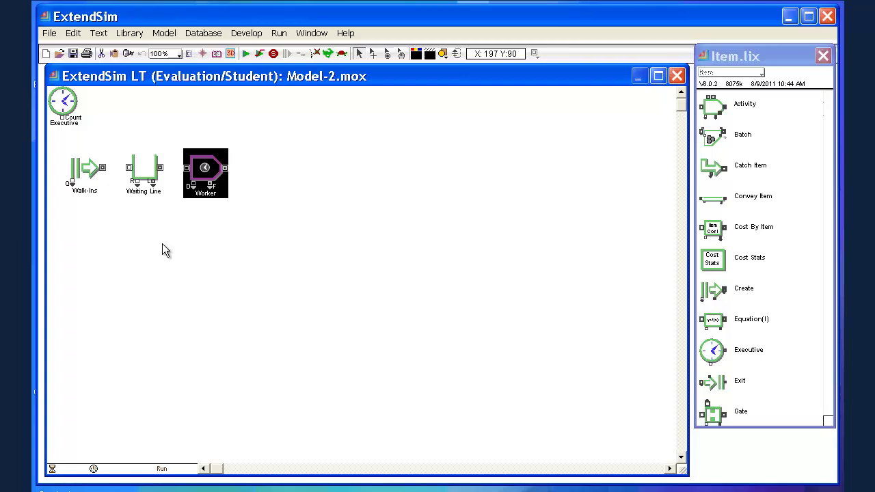
Step: Place an Information block right of Worker and open its TBI and cycle-time statistics settings
click(781, 345)
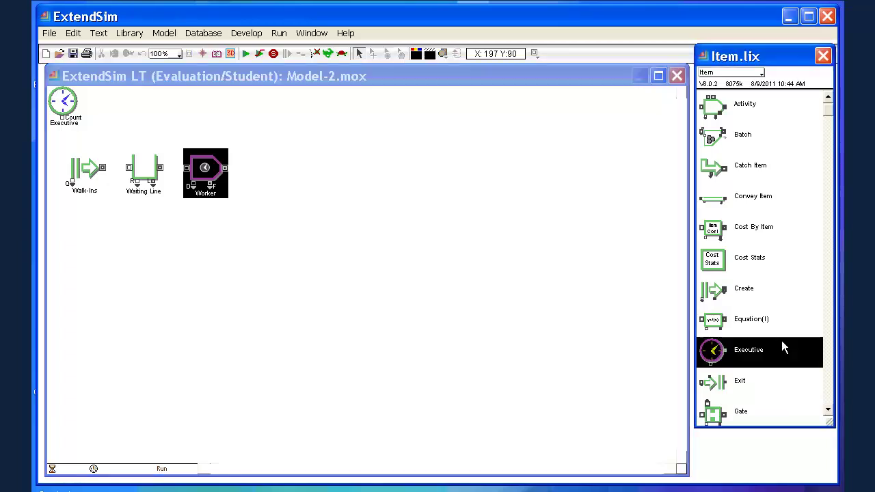
click(826, 360)
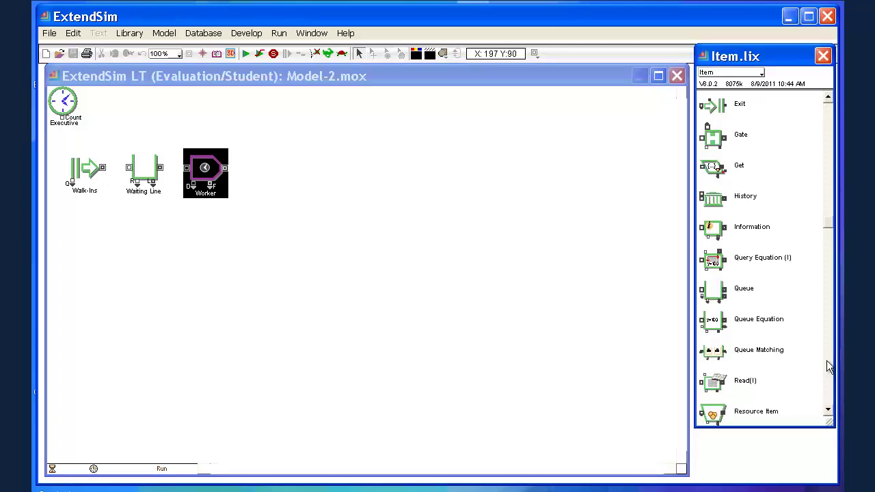
click(715, 232)
drag(714, 232, 267, 172)
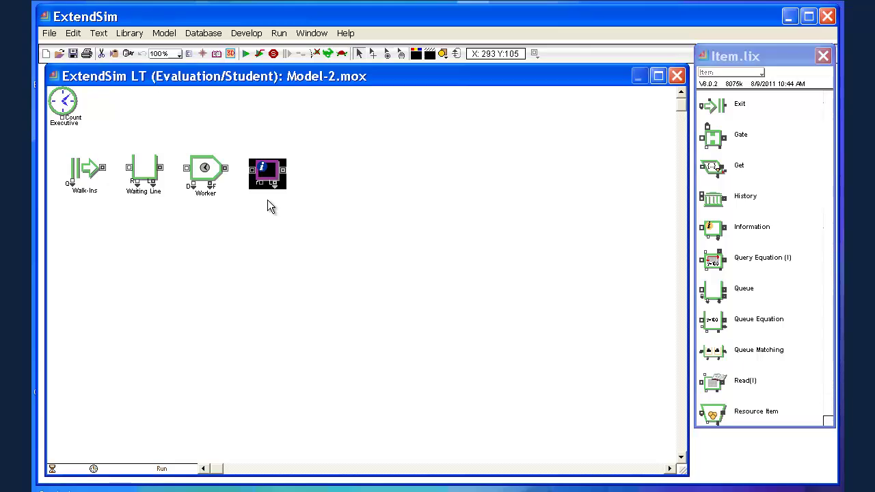
double_click(266, 173)
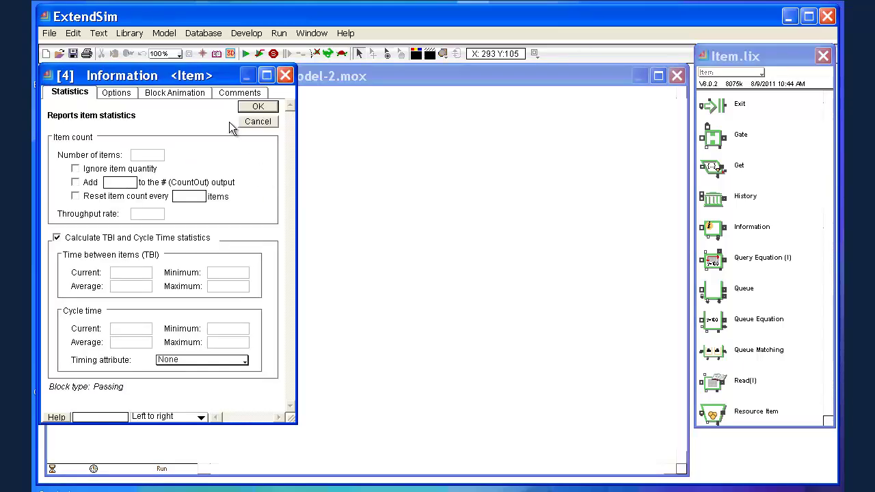
drag(183, 79, 495, 108)
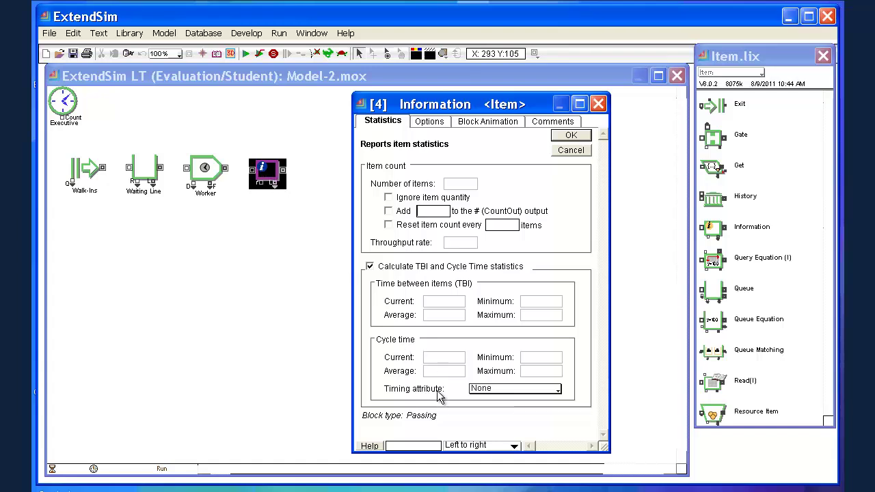
Step: Create a new ArrivalTime value attribute and use it as the cycle-time timing attribute
click(557, 389)
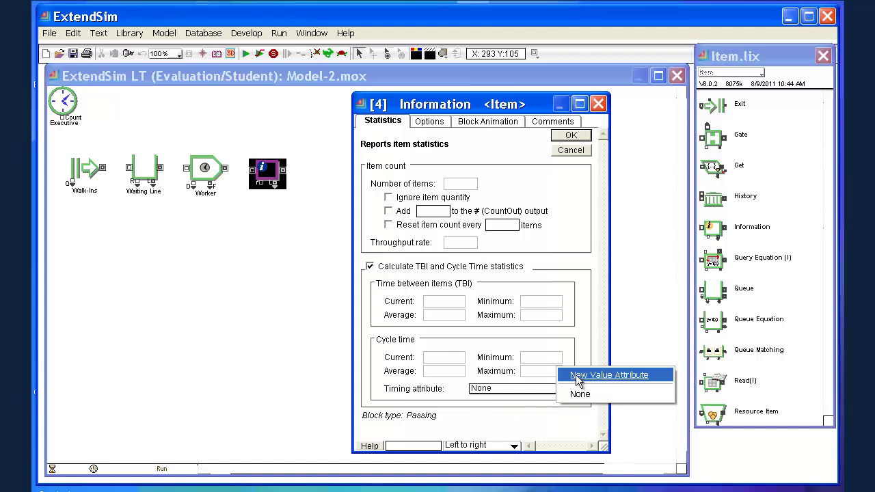
click(575, 376)
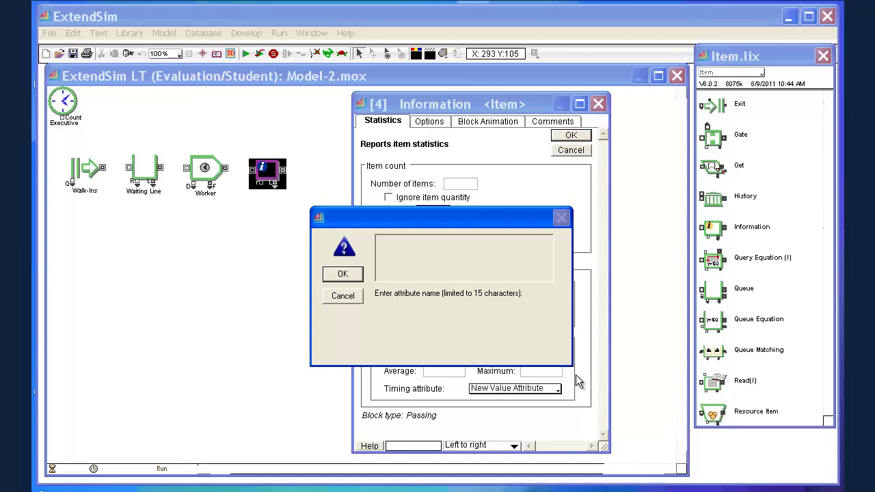
text(ArrivalTime)
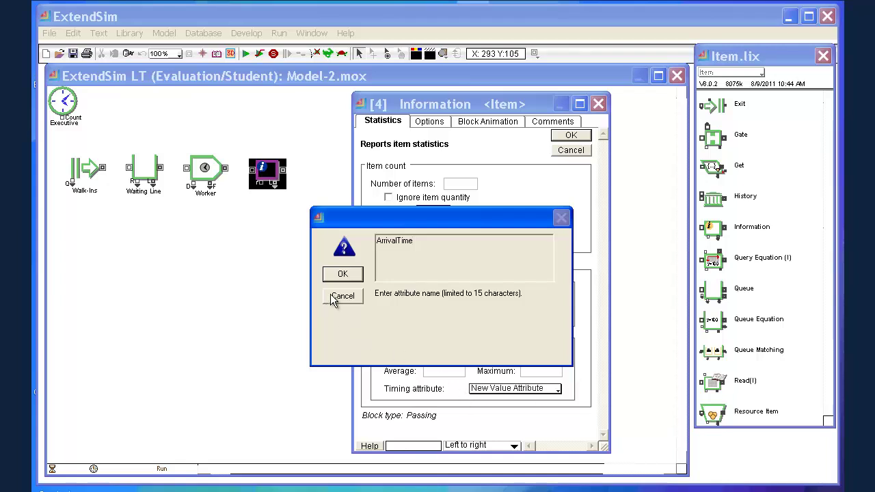
click(341, 274)
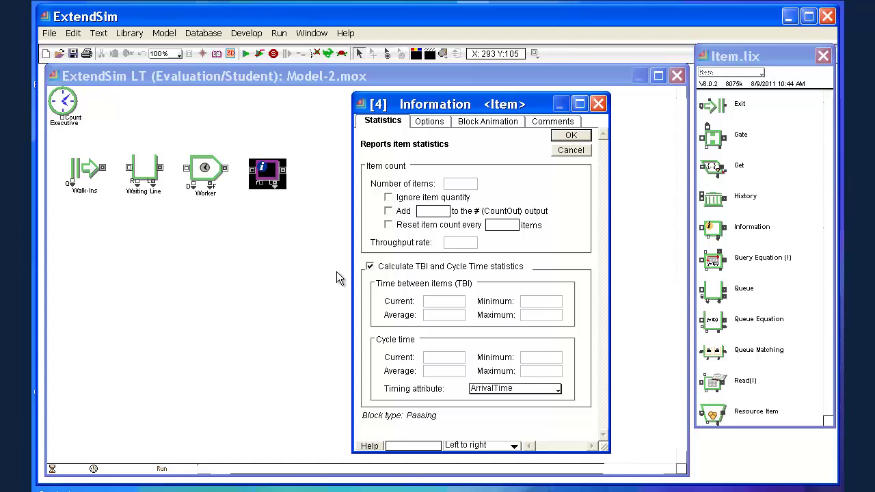
Step: In the Walk-Ins options, enable the timing attribute set to ArrivalTime and confirm
click(86, 171)
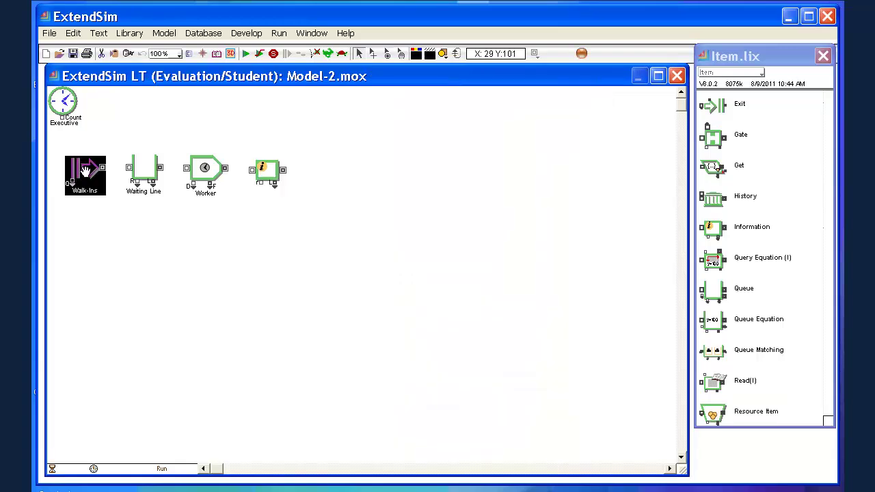
double_click(86, 170)
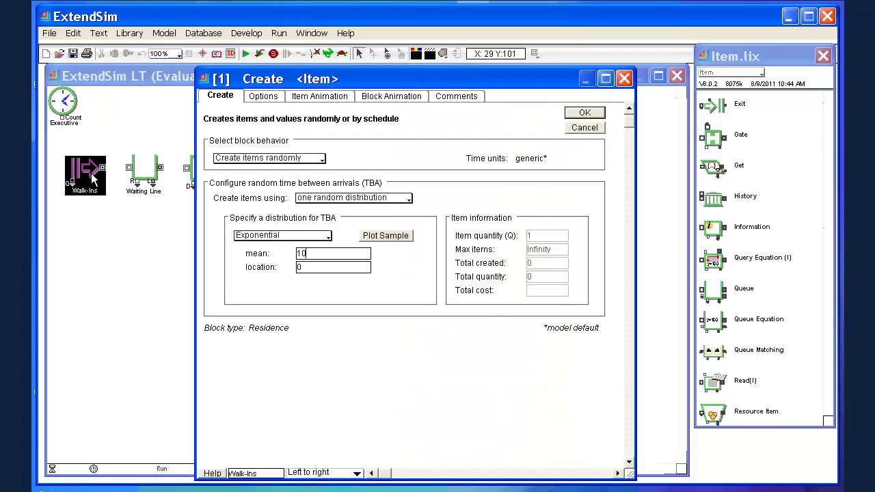
click(263, 96)
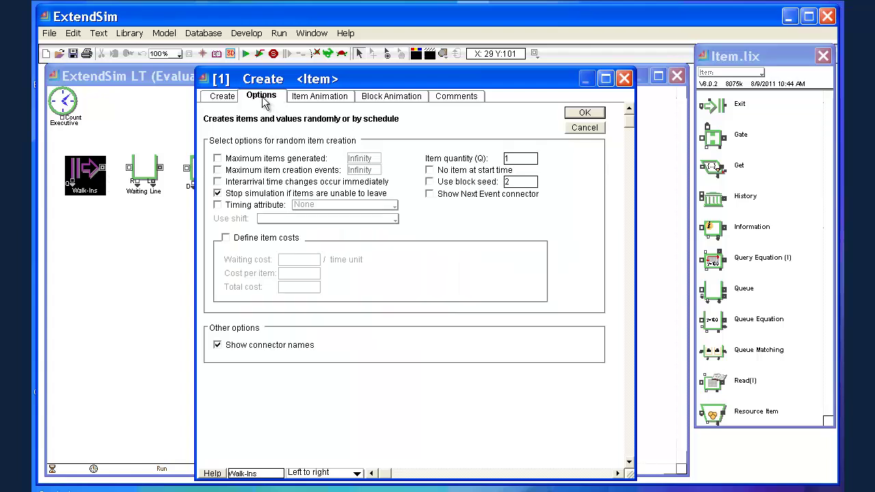
click(218, 205)
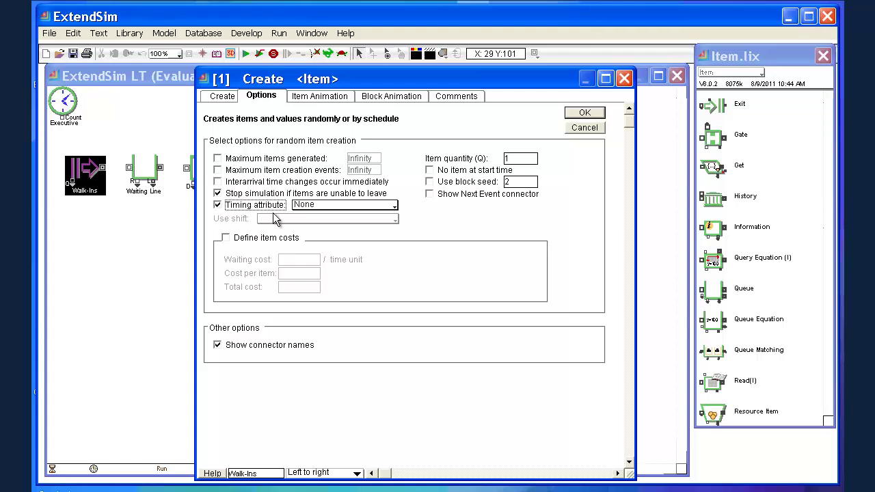
click(396, 208)
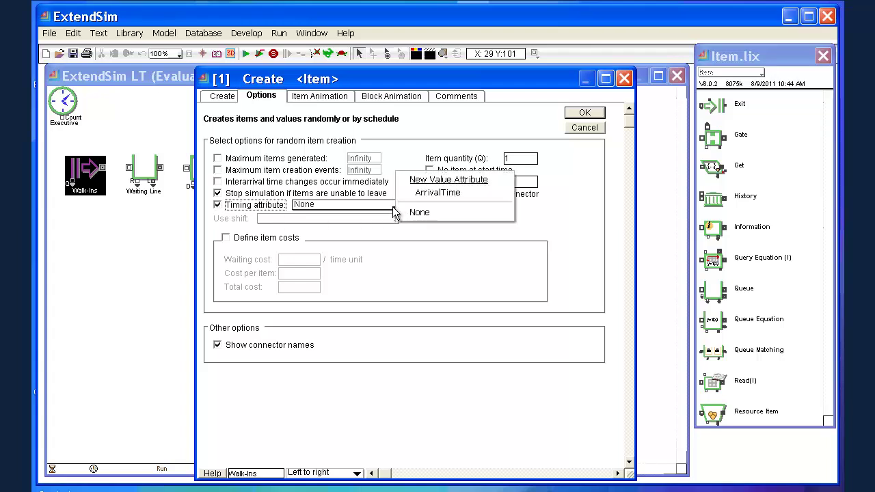
click(443, 192)
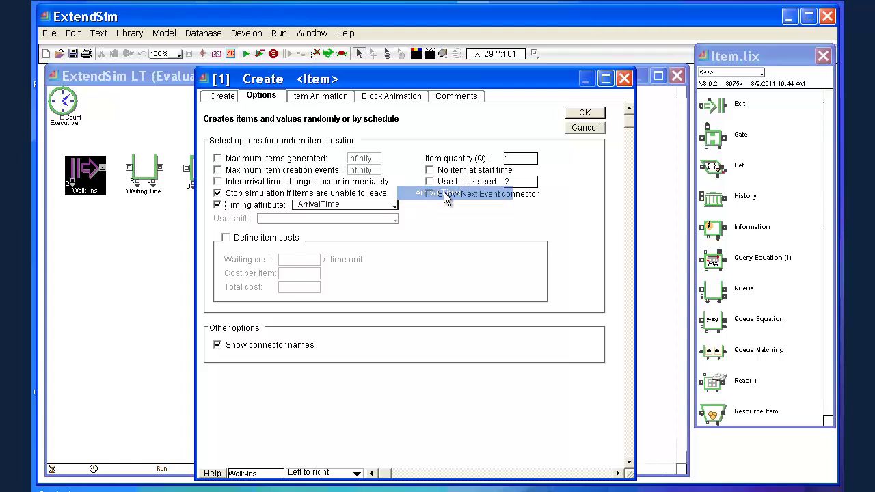
click(587, 114)
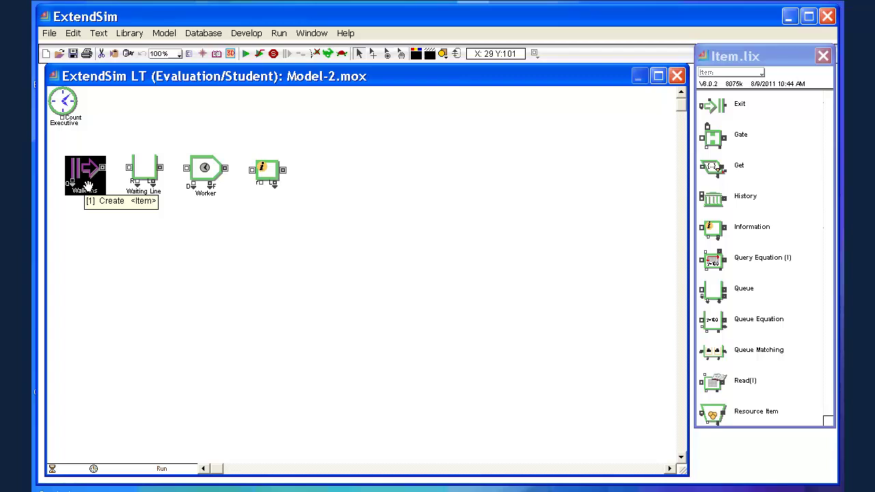
double_click(65, 103)
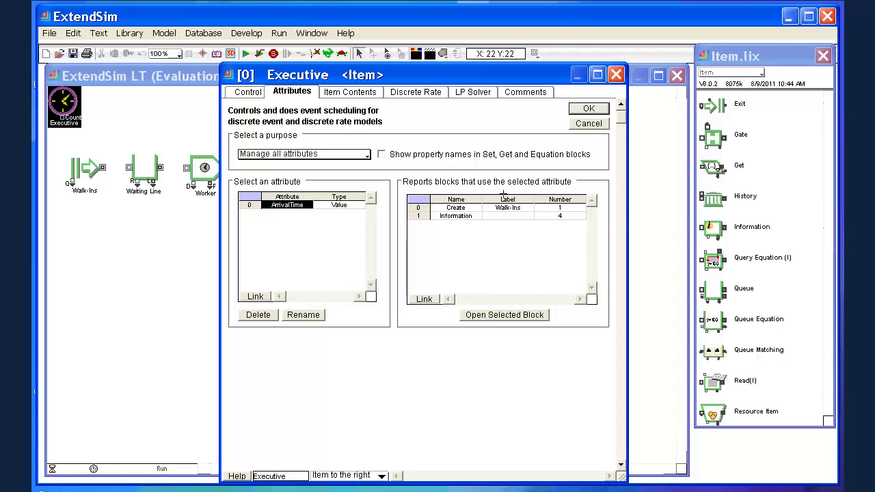
click(588, 109)
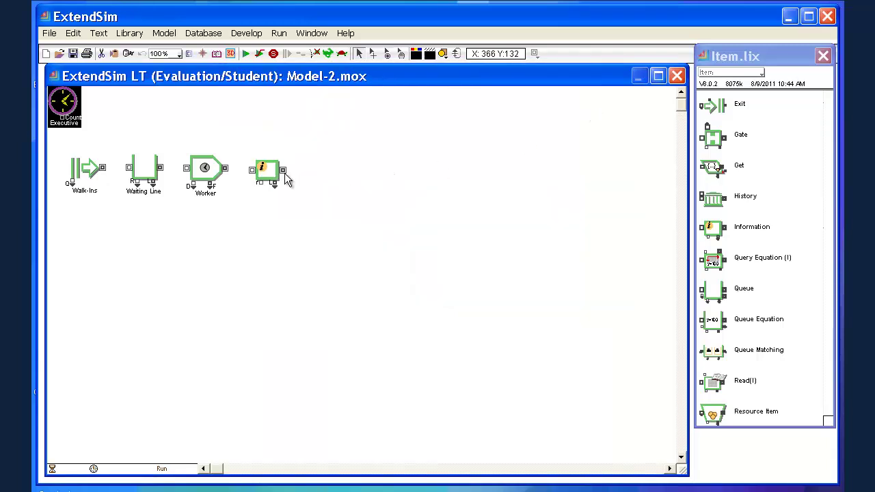
Step: Shift the Information block slightly left and place an Exit block from Item.lix to its right
drag(267, 171, 260, 168)
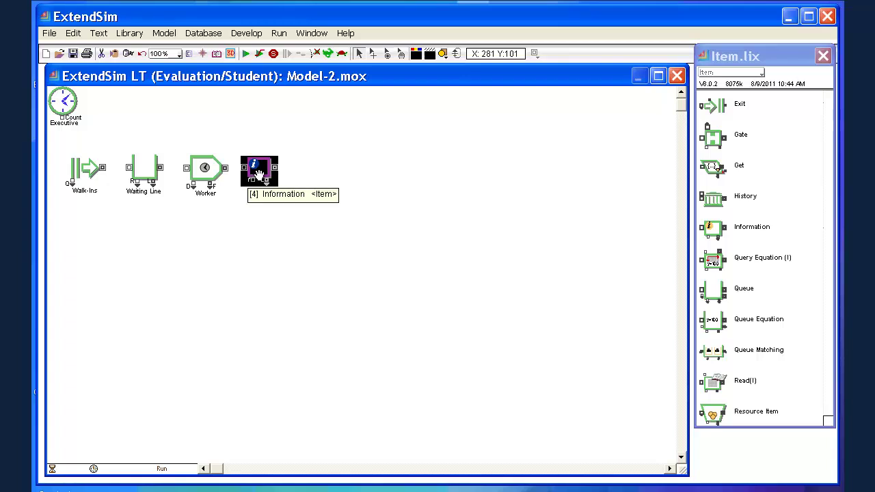
click(371, 232)
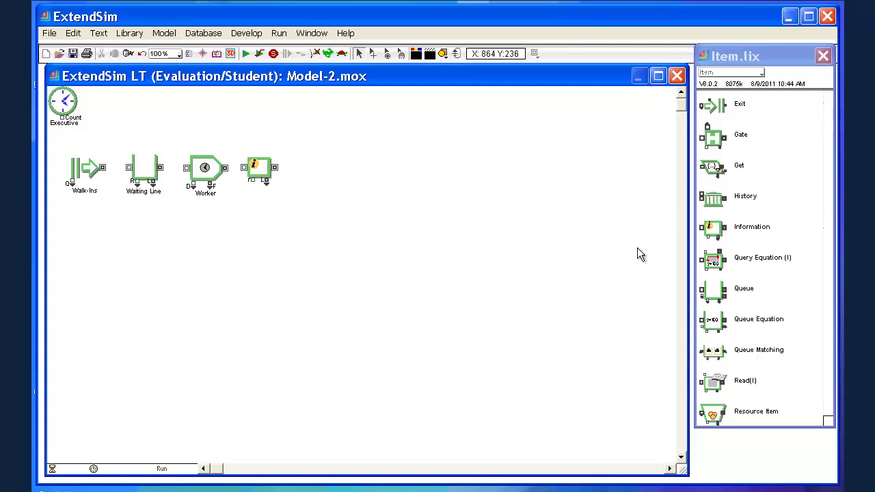
click(719, 110)
drag(714, 108, 313, 173)
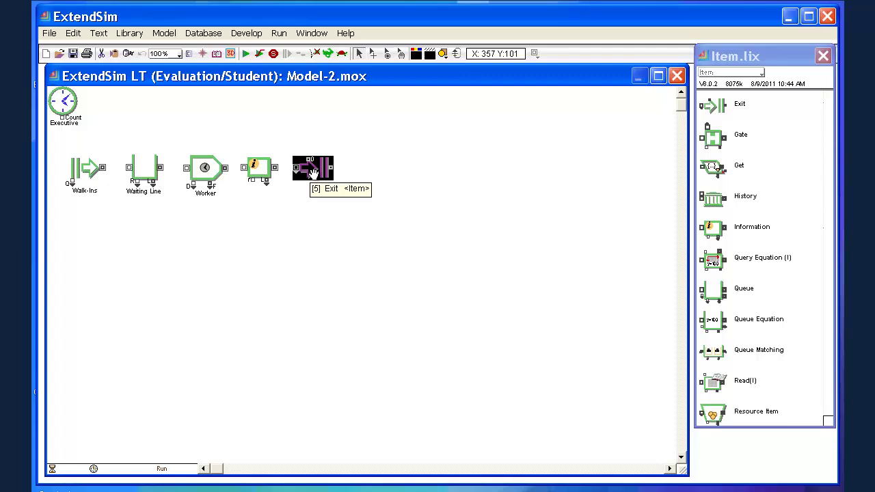
Step: Connect Walk-Ins output to the Waiting Line and link Exit's count to the Executive's Count connector
click(280, 214)
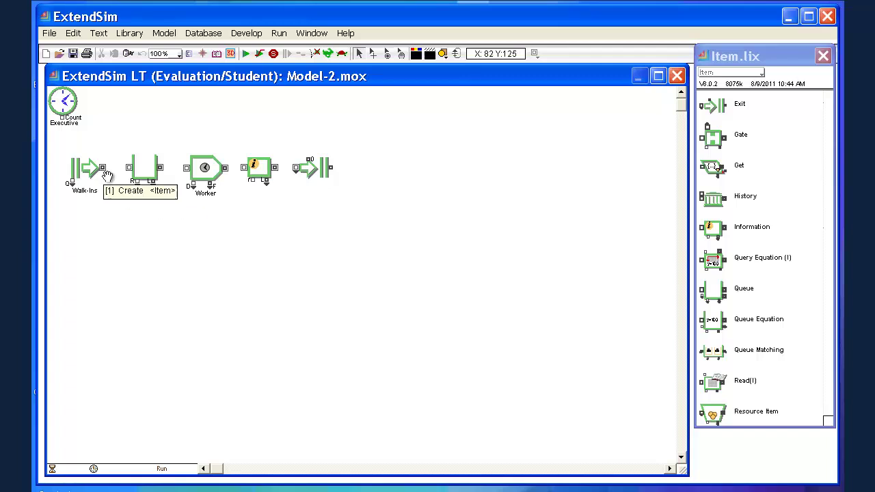
drag(104, 168, 295, 167)
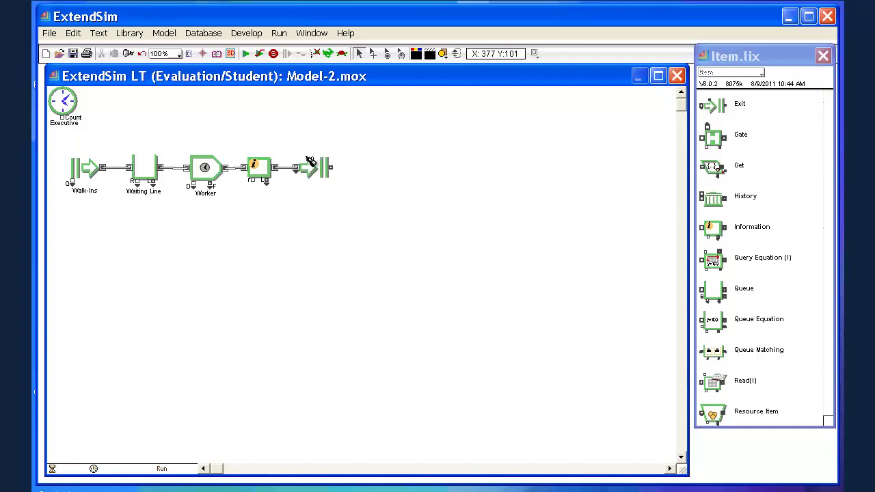
drag(310, 161, 66, 122)
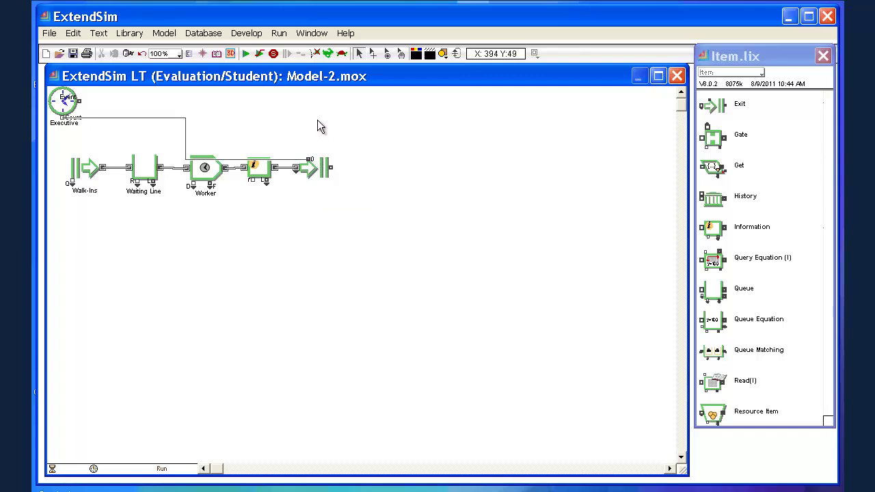
Step: Run the simulation with animation on and review the Information block's cycle-time statistics for 15 exited items
click(315, 53)
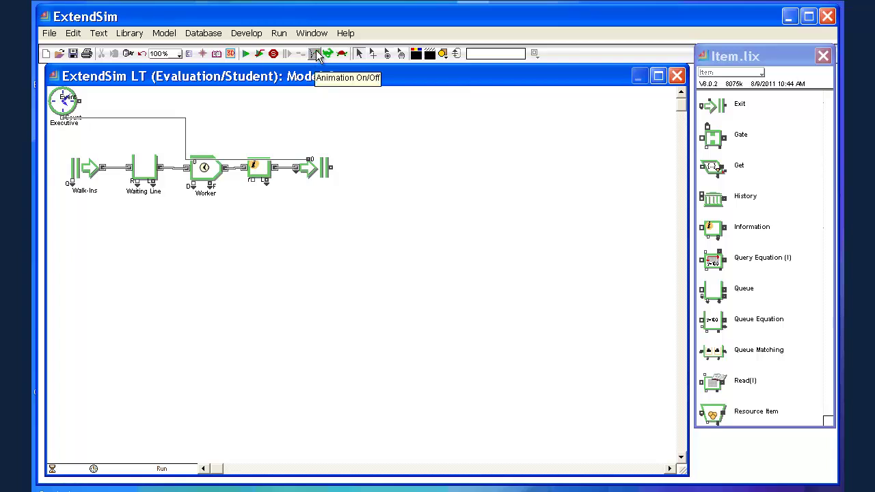
click(246, 55)
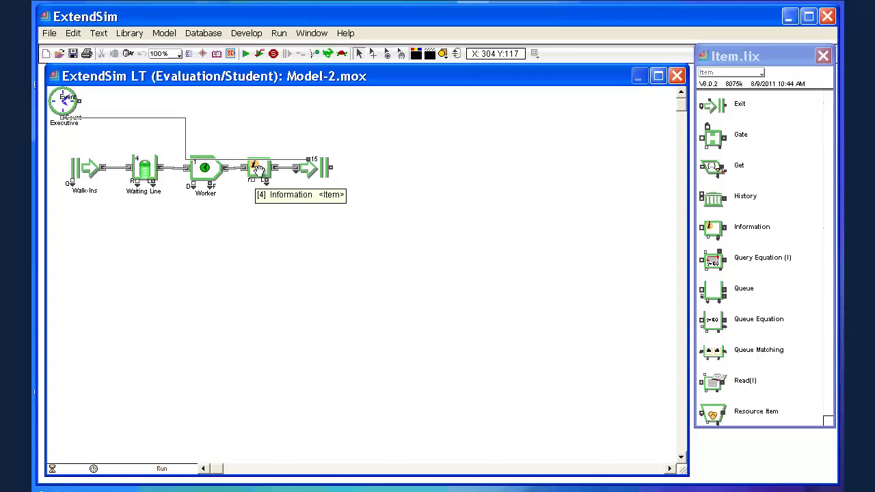
double_click(258, 169)
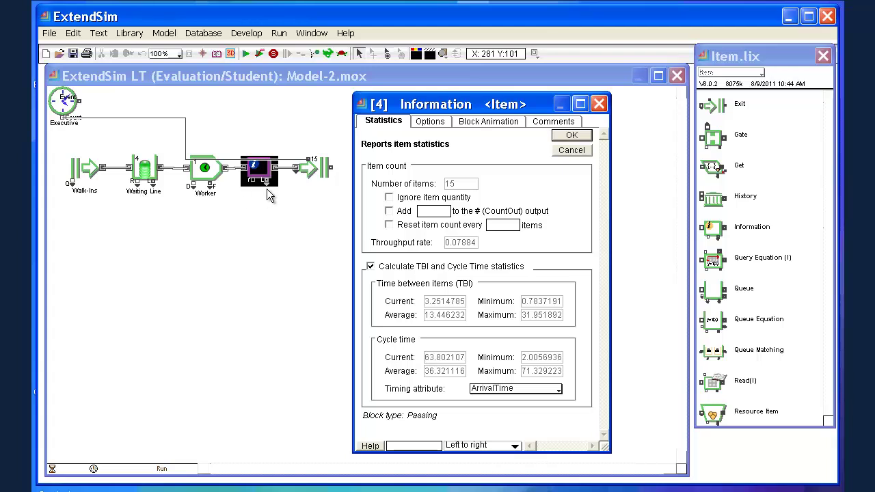
click(567, 135)
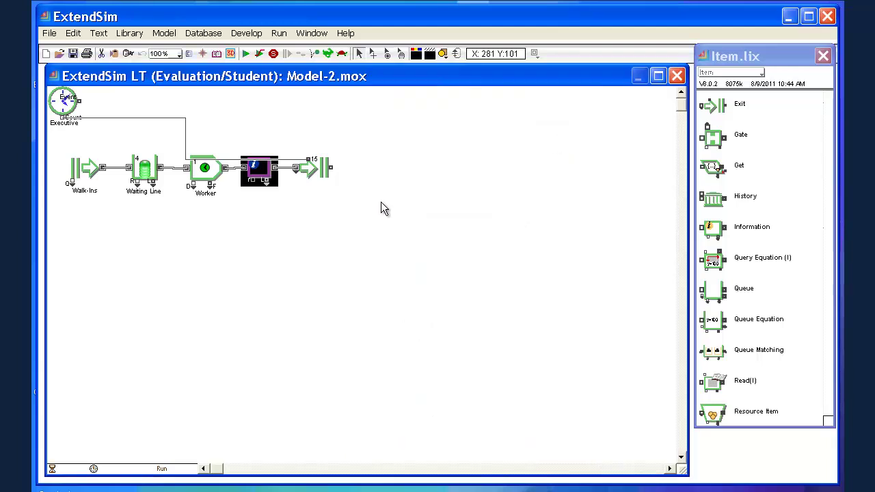